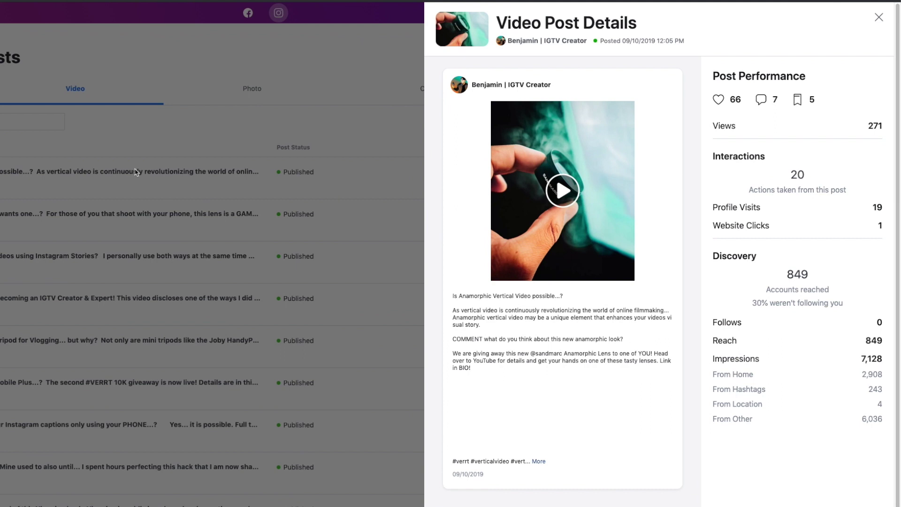
Play the video preview of the 'Is Anamorphic Vertical Video possible' post
click(560, 190)
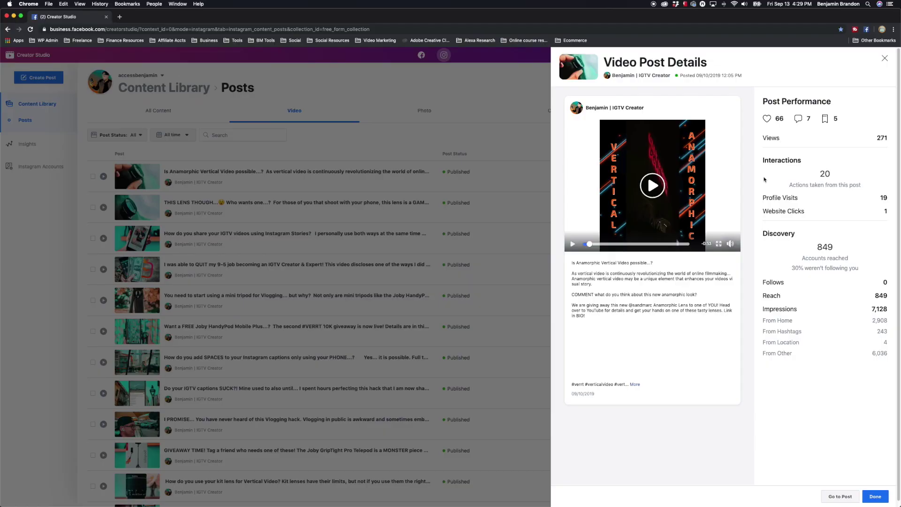
Browse Photo, Stories and IGTV posts, opening the first story and first IGTV post, then go to Insights
click(434, 115)
click(434, 115)
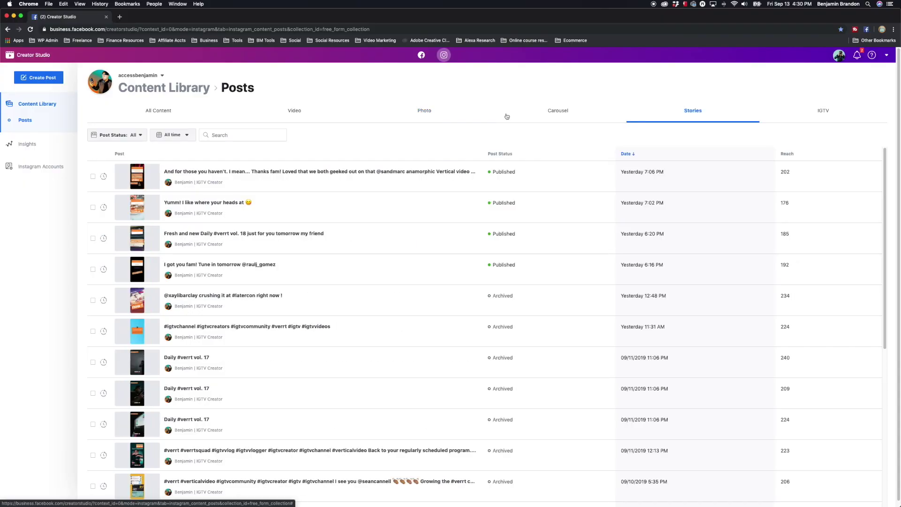
click(351, 173)
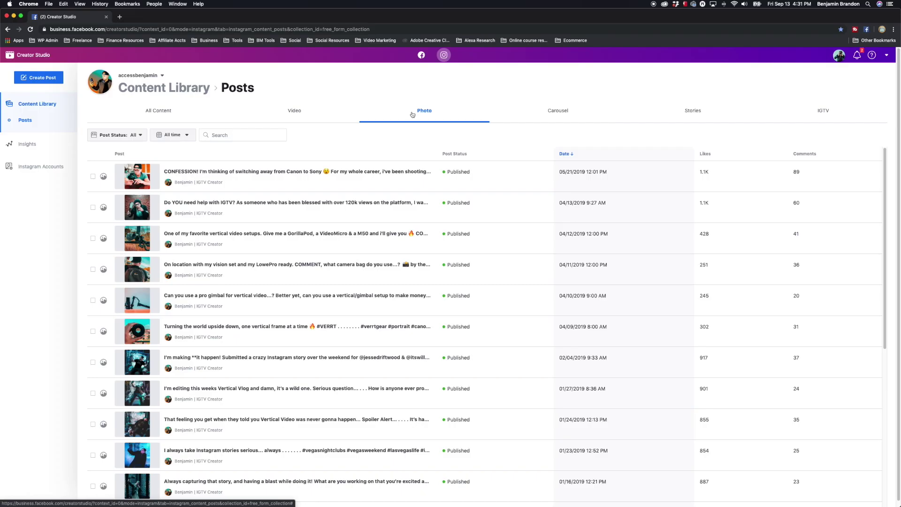
click(826, 110)
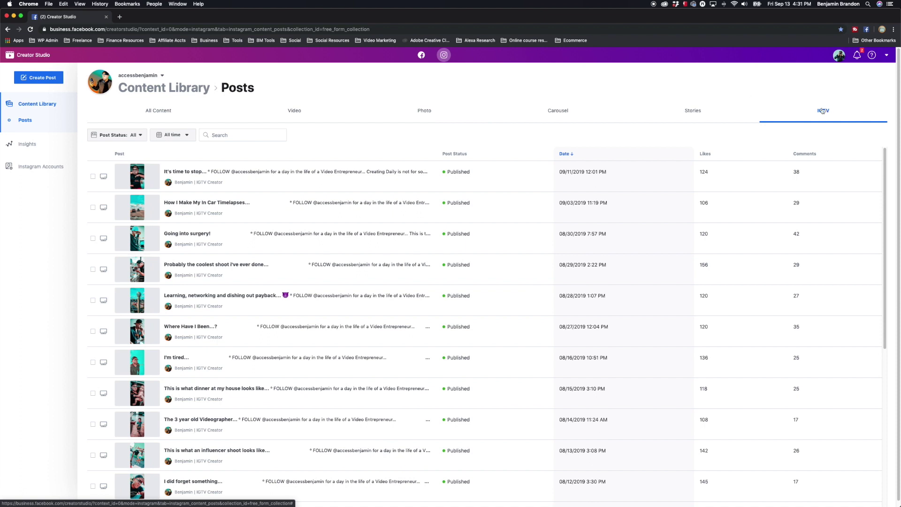
click(392, 170)
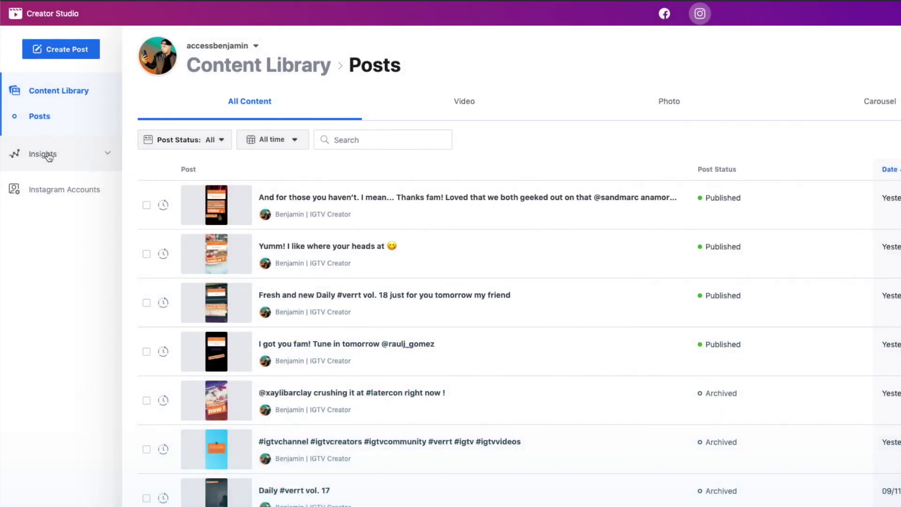
click(49, 156)
Pick the Instagram account and scroll through its Activity insights
click(201, 157)
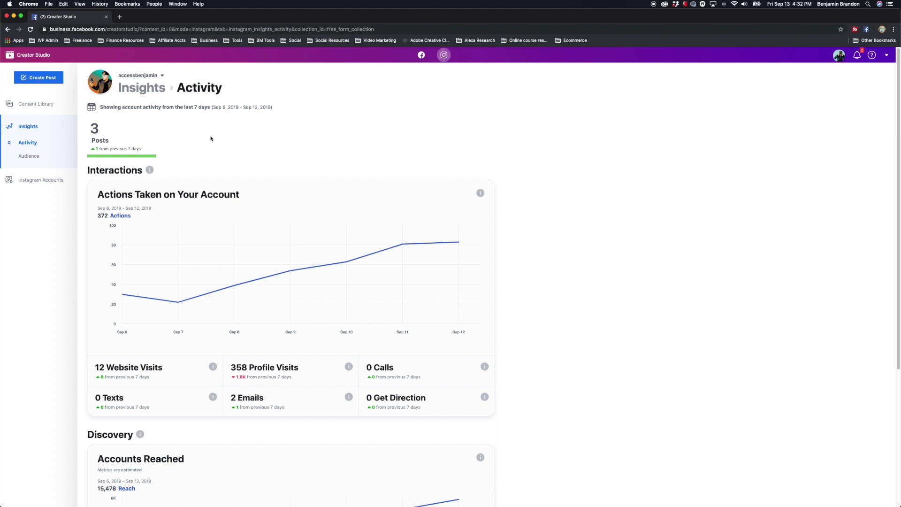
scroll(292, 156, down, 2)
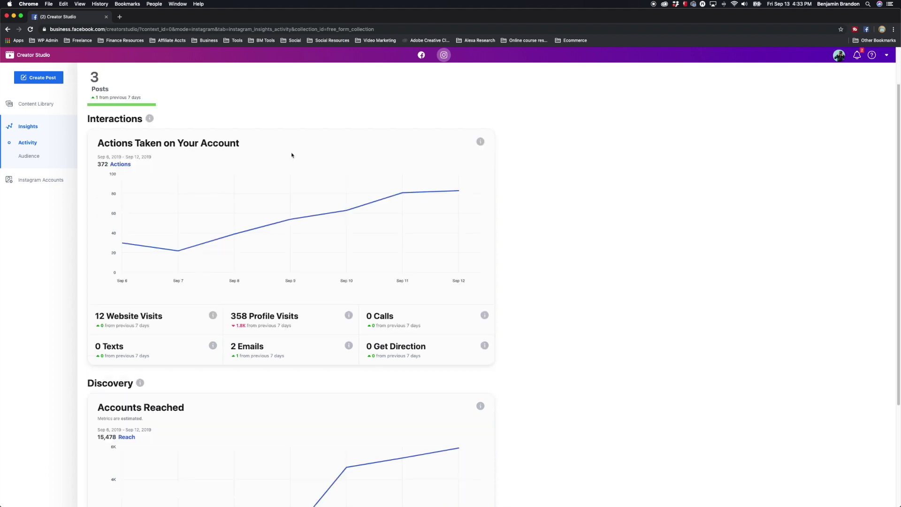
scroll(292, 155, down, 1)
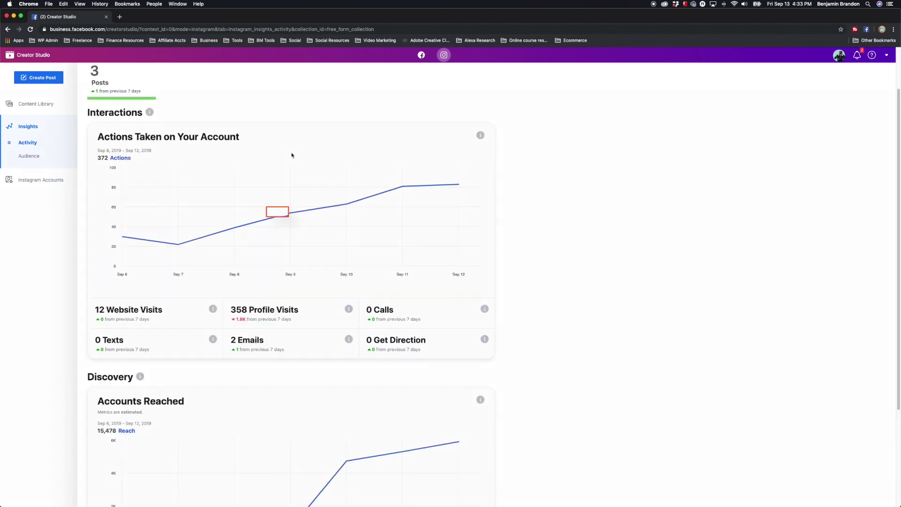
scroll(292, 155, down, 5)
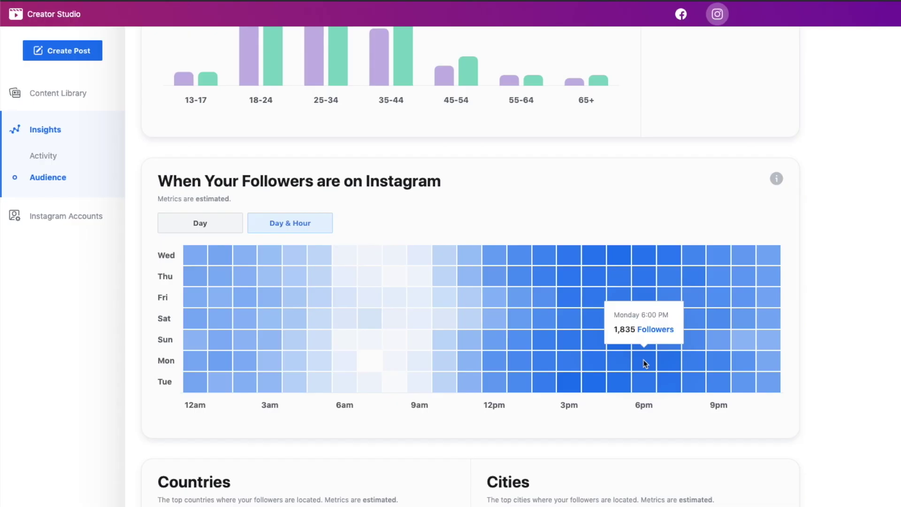
Check follower online activity in the Day & Hour heatmap around 6 PM
mouse_move(649, 302)
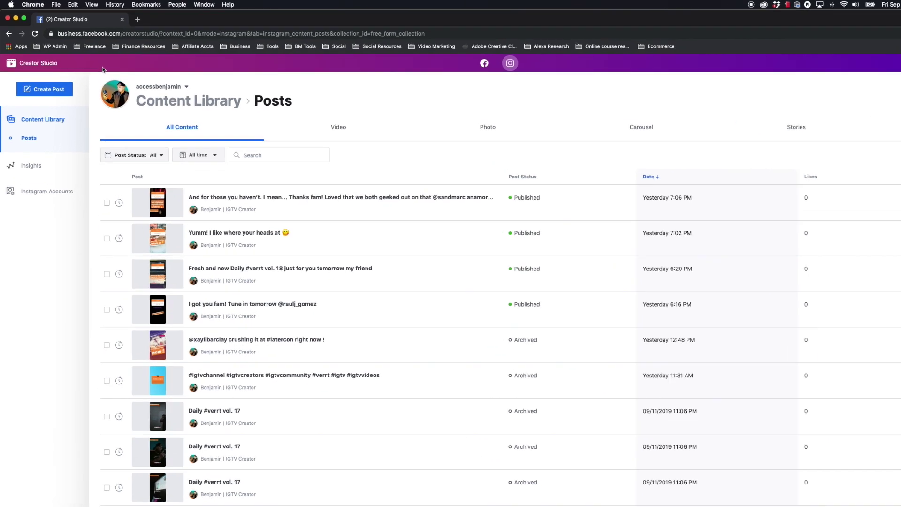
Create a new Instagram Feed post for the account with ep.18.jpg uploaded from file
click(78, 131)
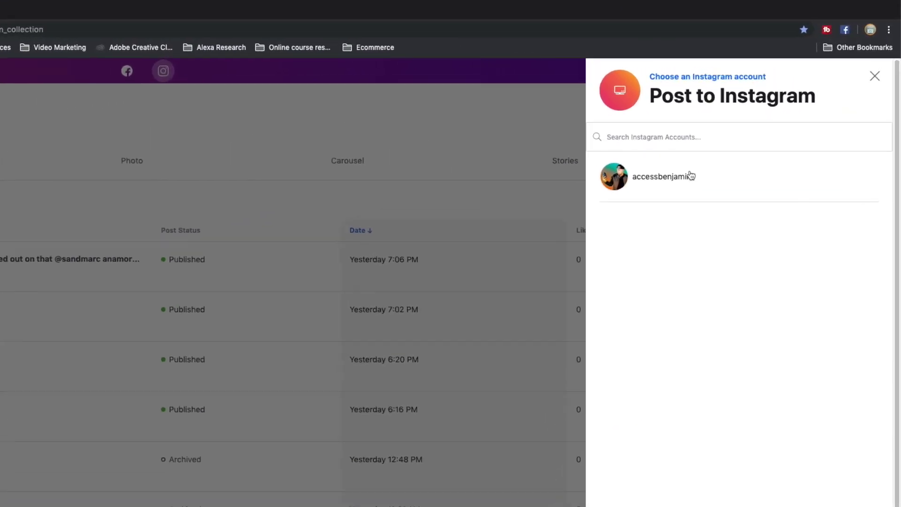
click(686, 180)
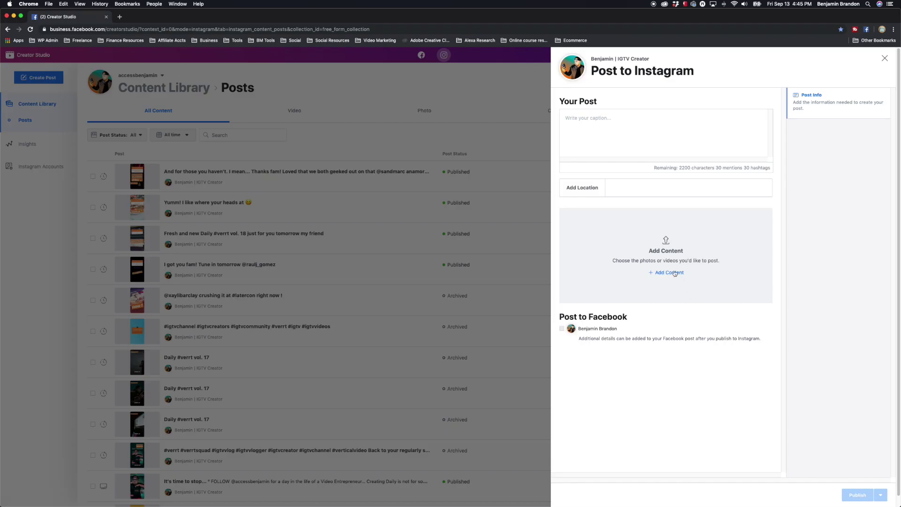
click(674, 273)
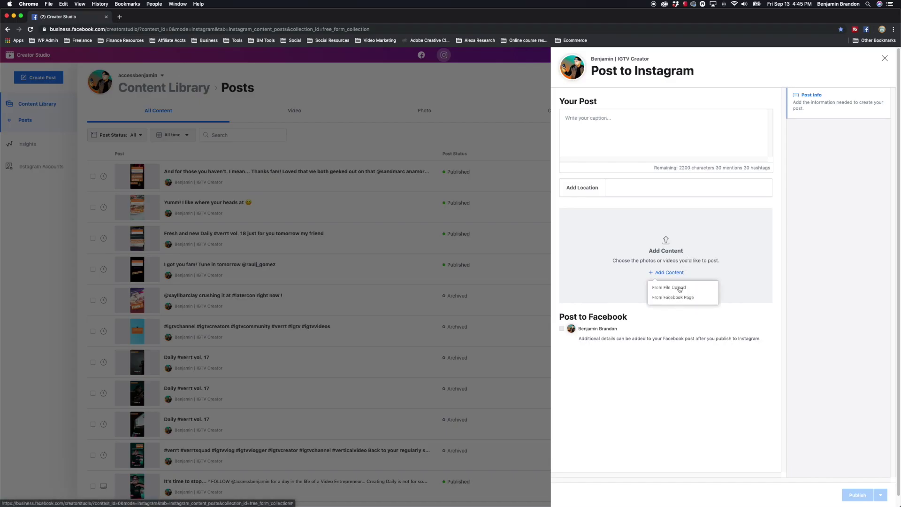
click(679, 289)
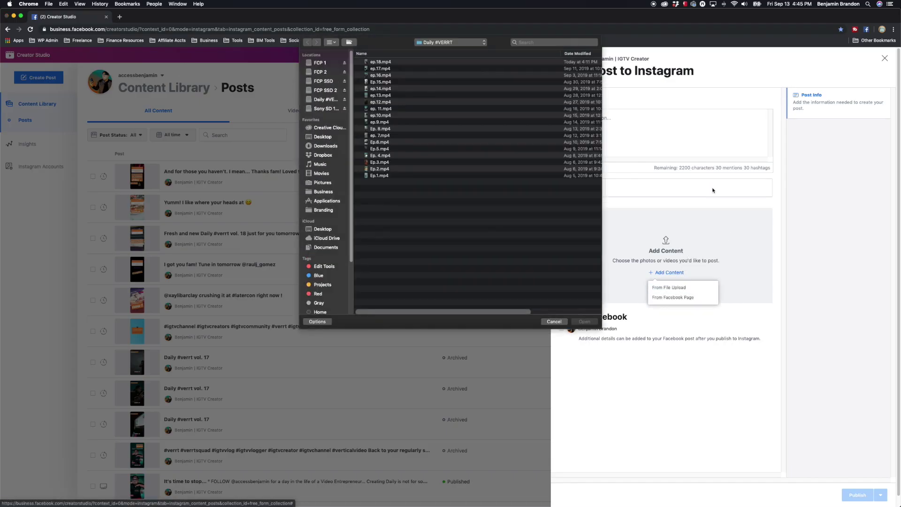
click(403, 63)
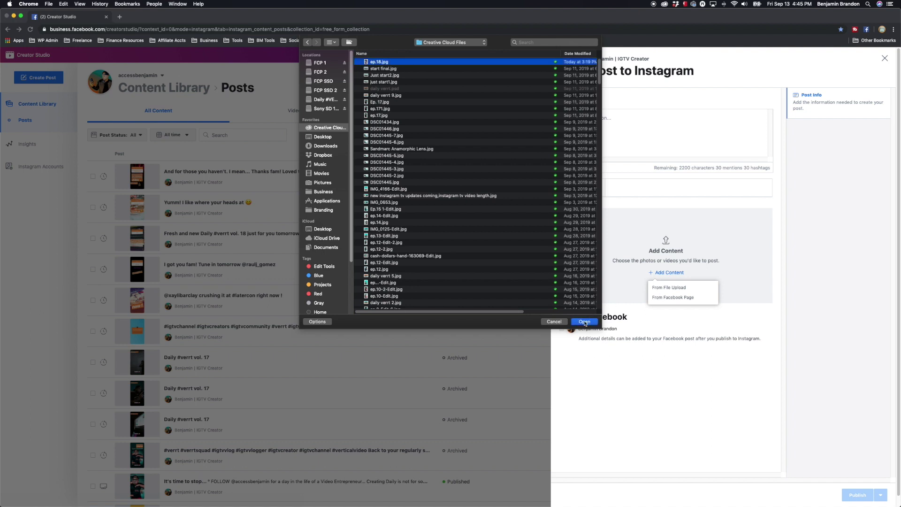
click(584, 322)
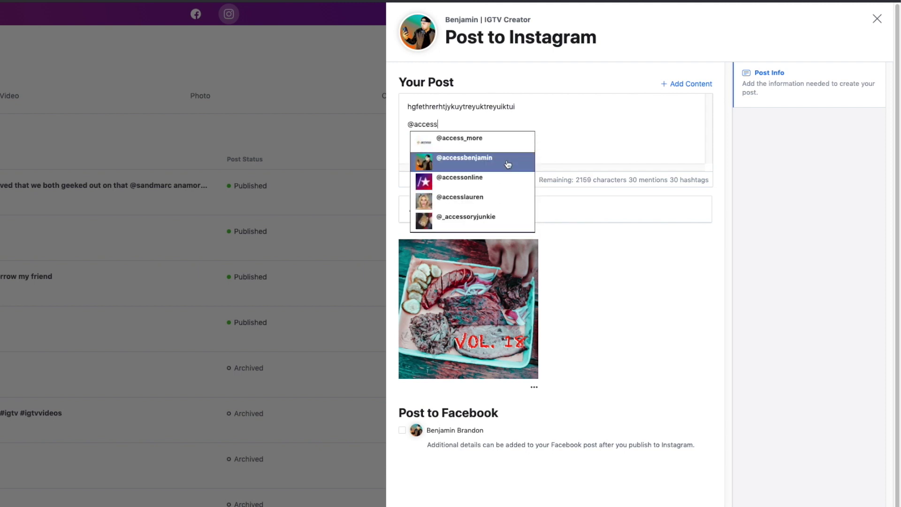
Mention a suggested account in the caption and bring up the Publish Now / Schedule options
click(507, 162)
text(@)
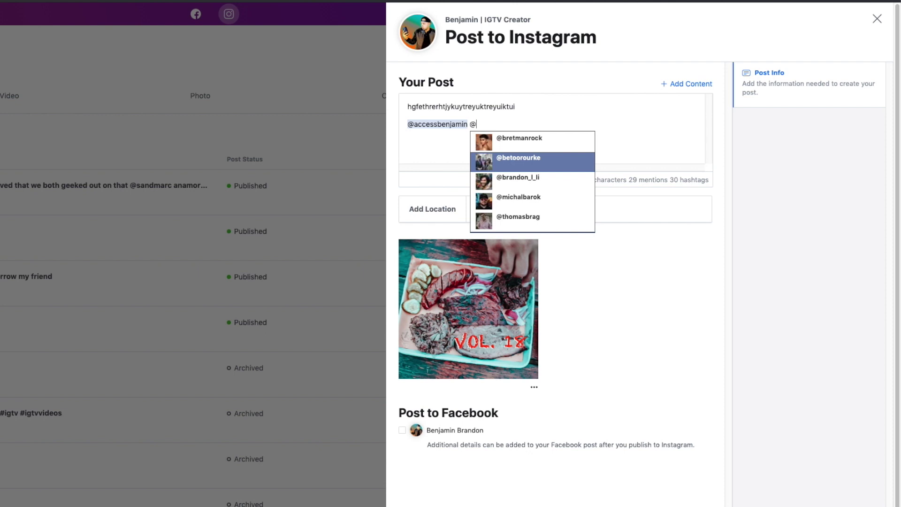
text(cody)
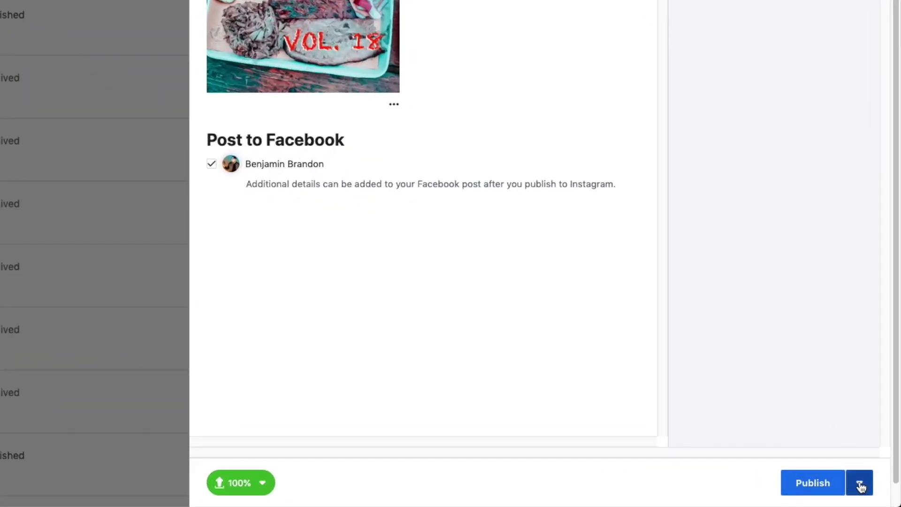
click(860, 484)
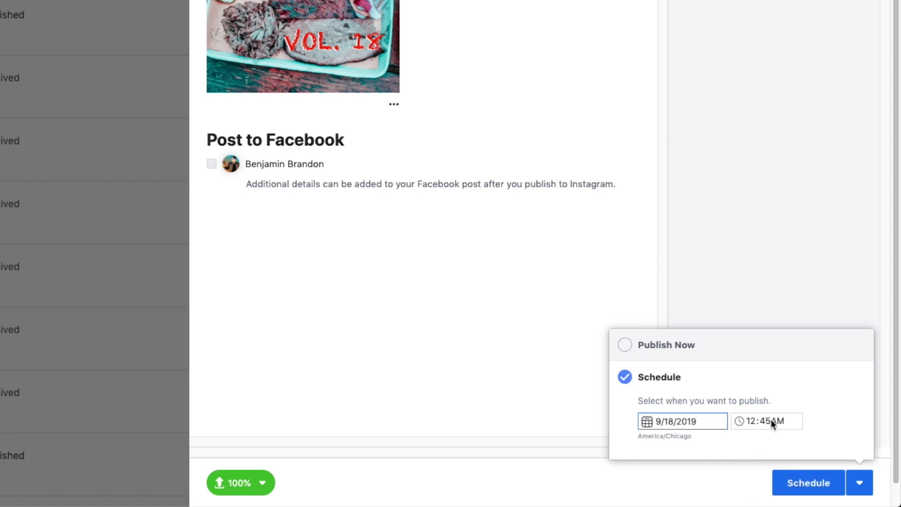
Set the scheduled date to September 18 and begin changing the hour to 6:00 PM
click(751, 423)
click(750, 423)
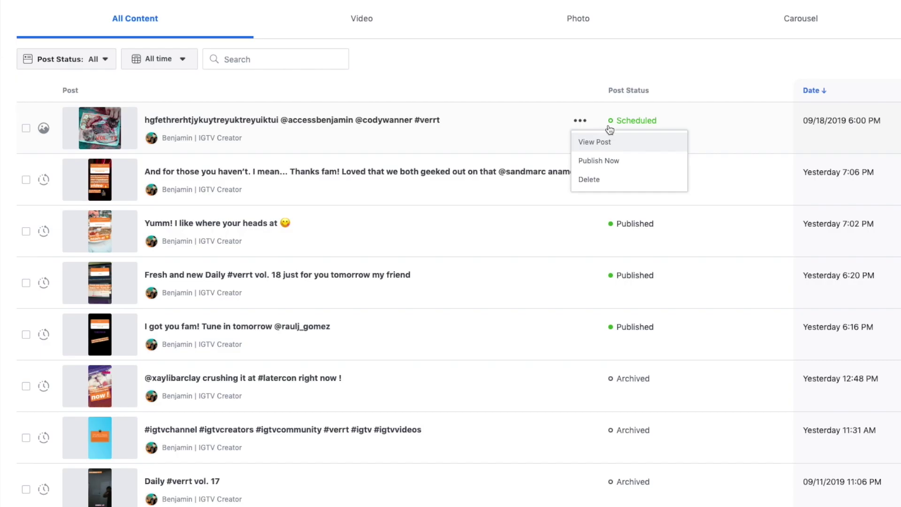
Permanently delete the test post scheduled for 09/18/2019 6:00 PM
click(621, 178)
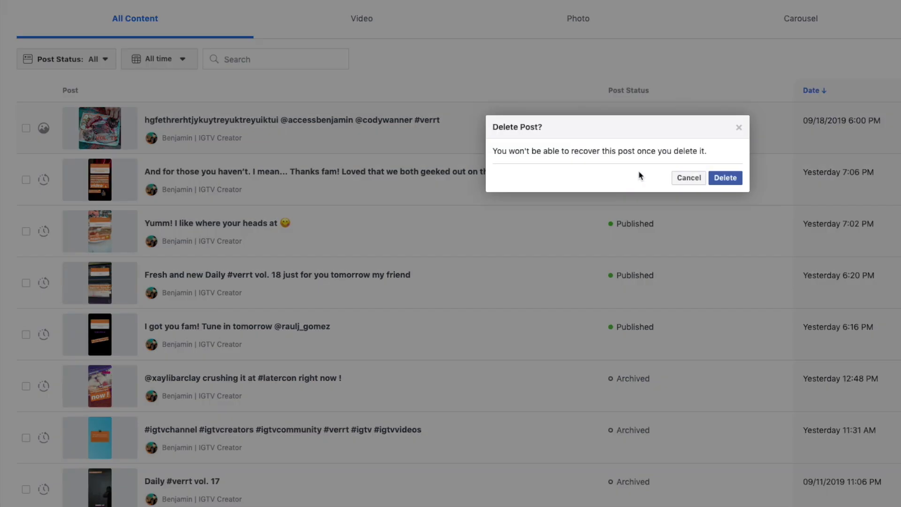
click(726, 179)
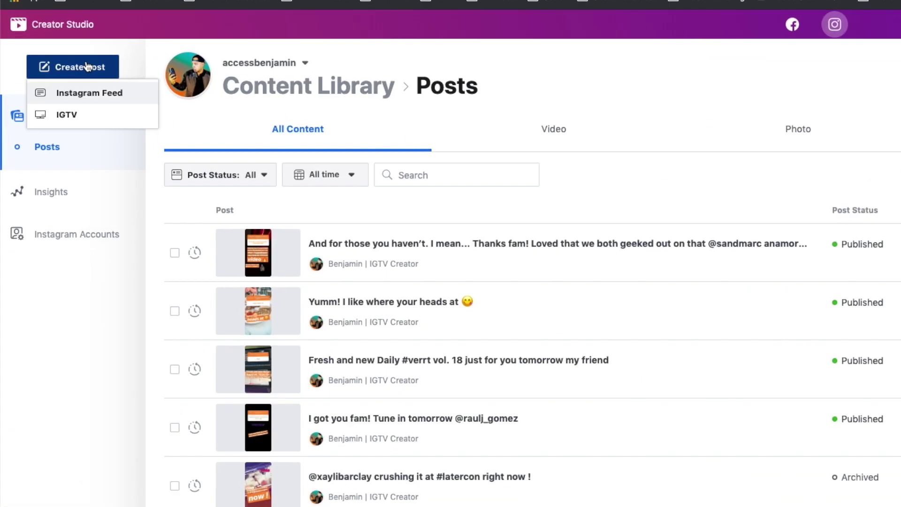
Start an IGTV post with ep.18.mp4 from the Daily #VERRT folder as its video
click(79, 117)
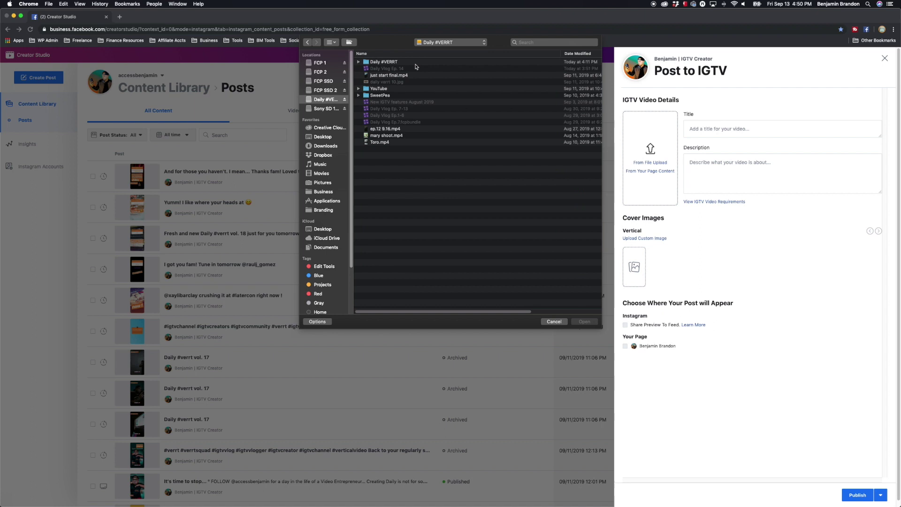
double_click(396, 62)
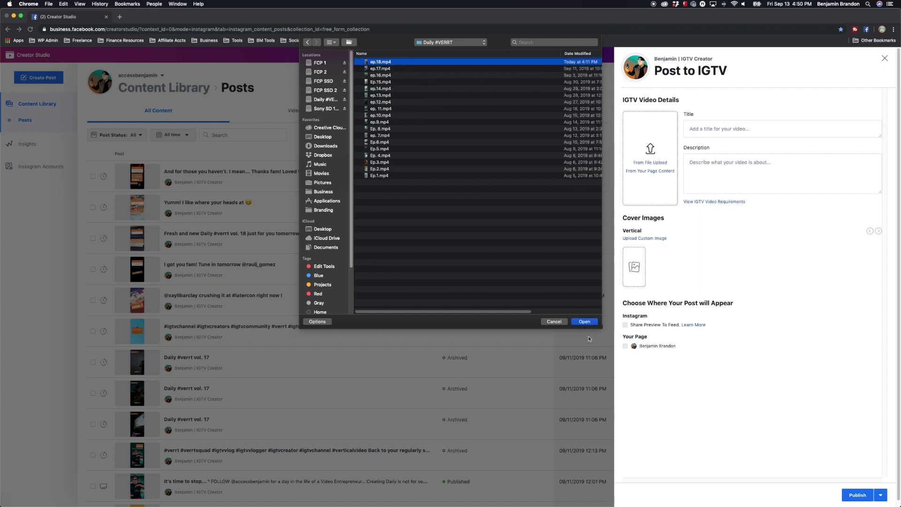
click(584, 321)
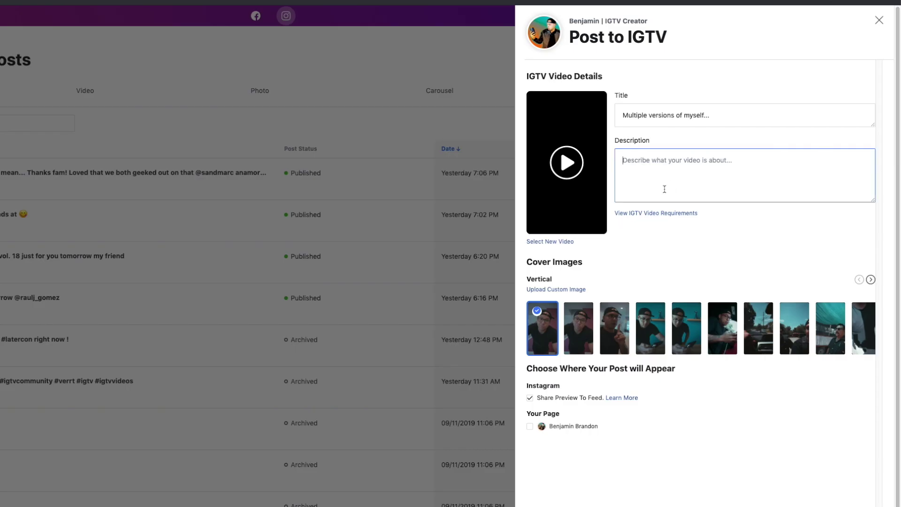
Paste the caption with follow, merch, gear and music links into the description and enlarge the box
key(ctrl+v)
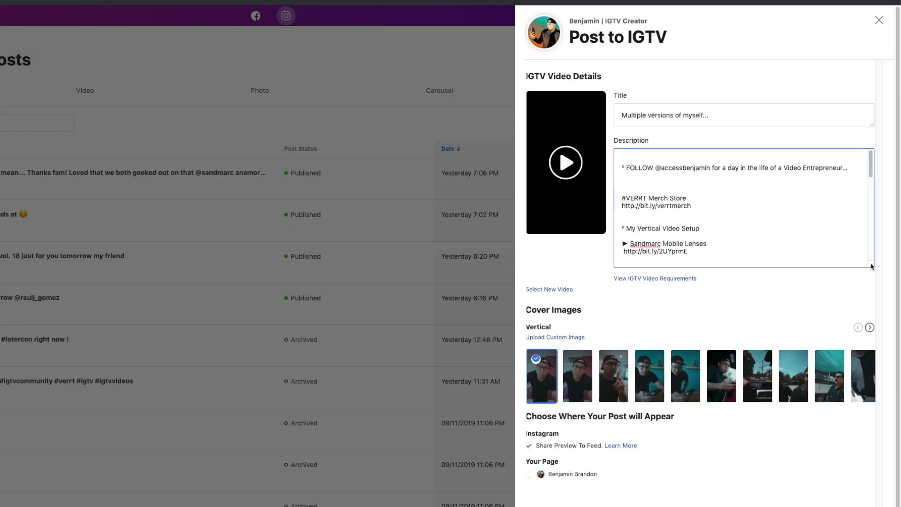
drag(871, 266, 866, 425)
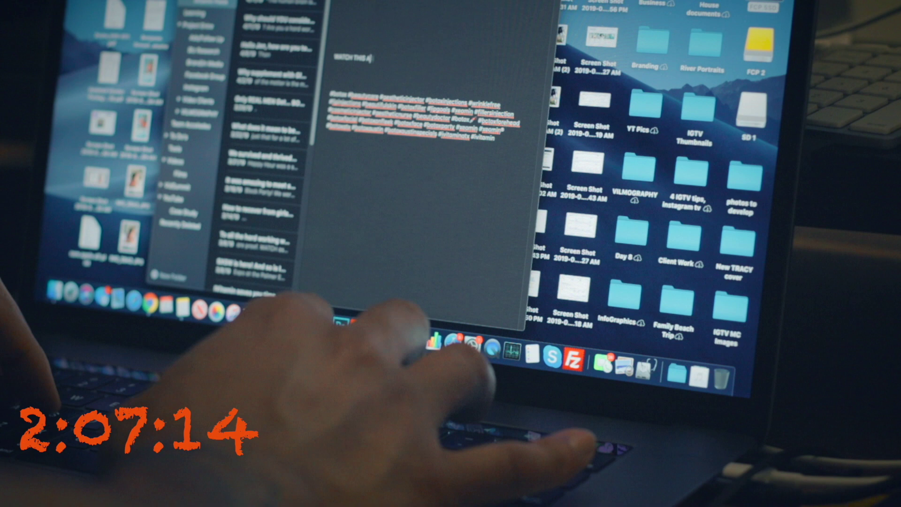
Enter the caption beginning 'I GET YOU IN' with hashtags in the video's Description field
text(I GET YOU IN)
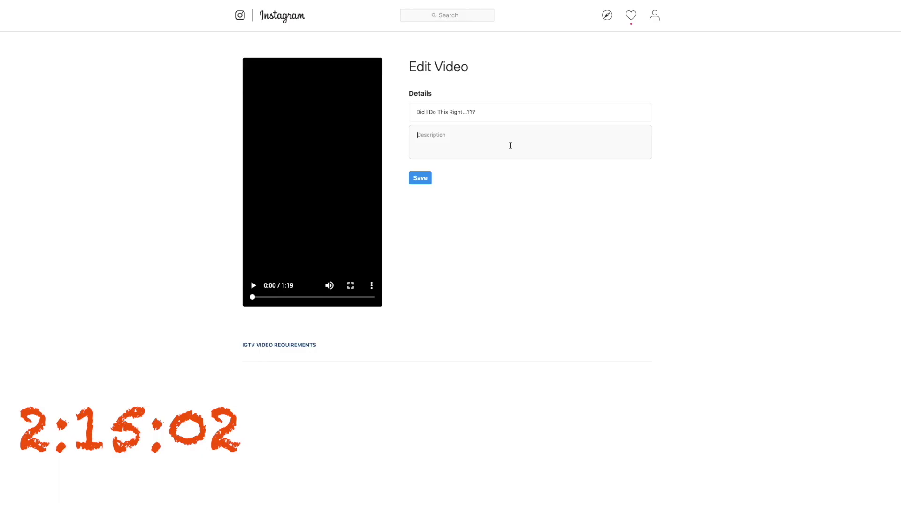
drag(643, 149, 643, 146)
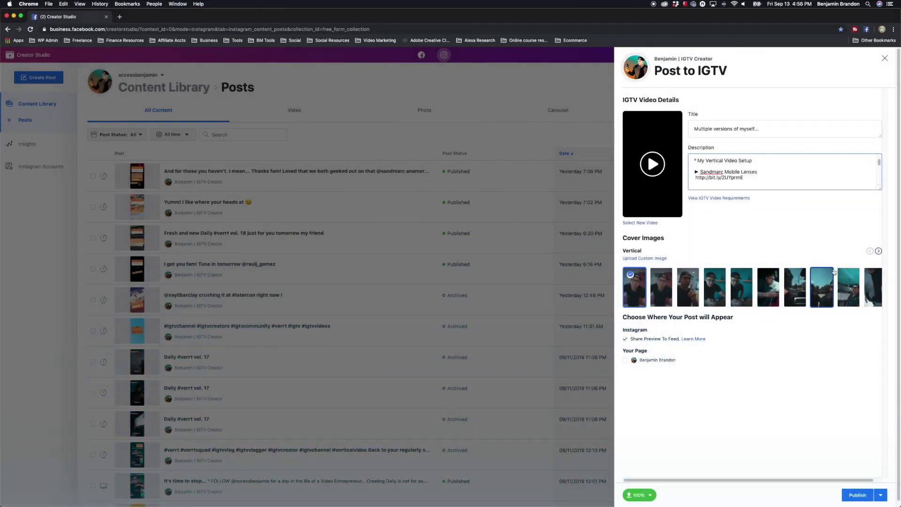
Upload ep.18.jpg from Creative Cloud Files as the video's custom vertical cover
click(879, 252)
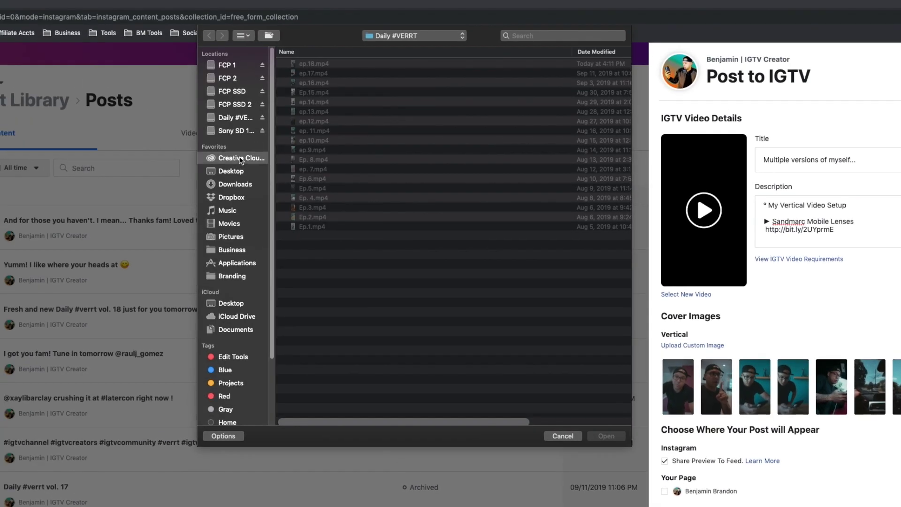
click(240, 159)
click(384, 66)
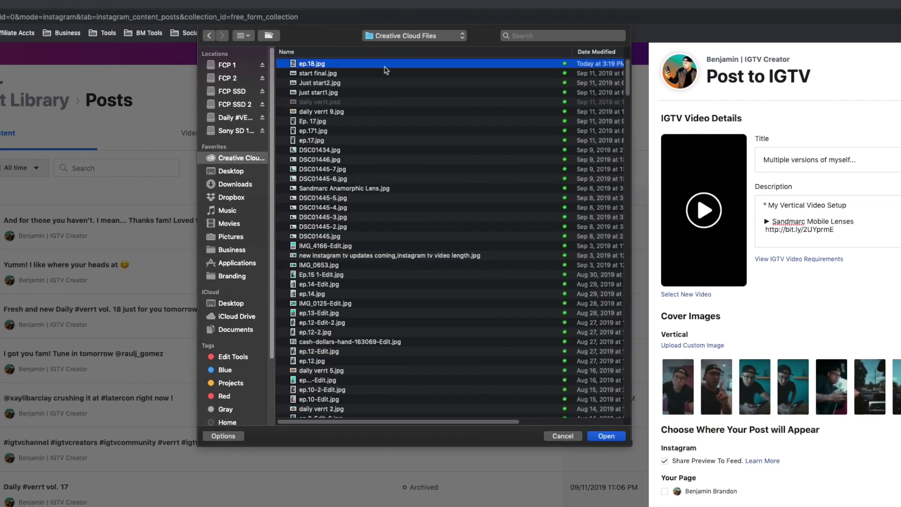
click(608, 436)
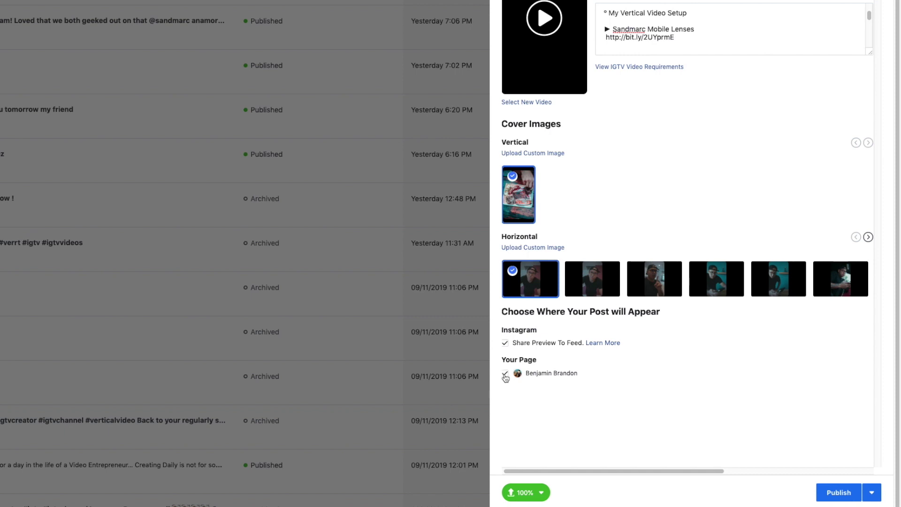
Stop cross-posting to the Facebook page and switch the post to scheduled publishing
click(505, 374)
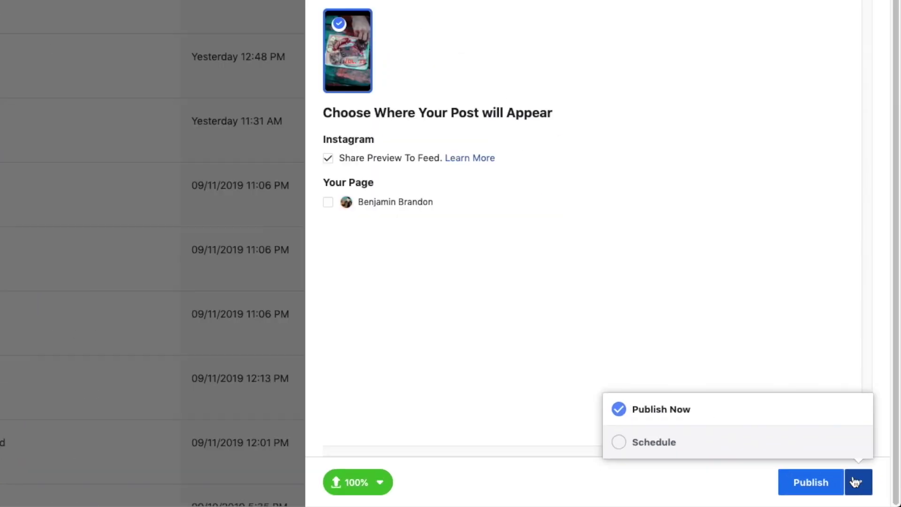
click(710, 445)
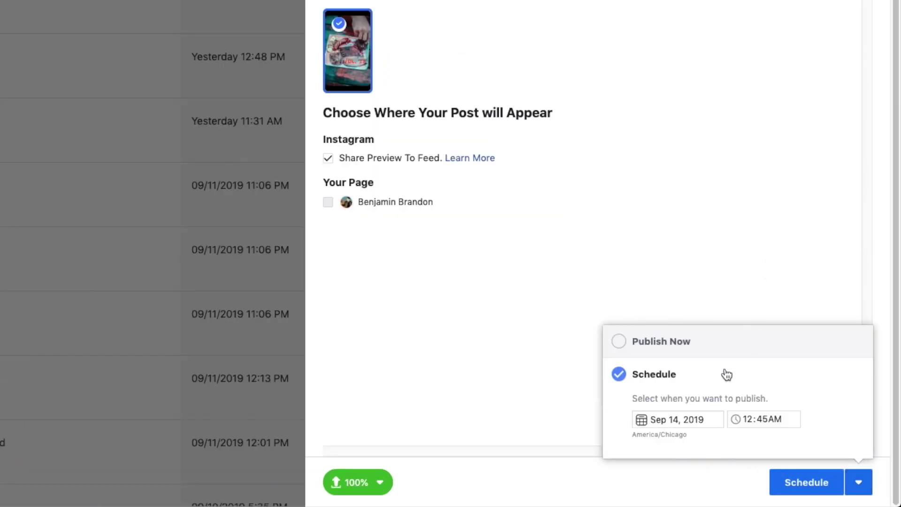
click(671, 420)
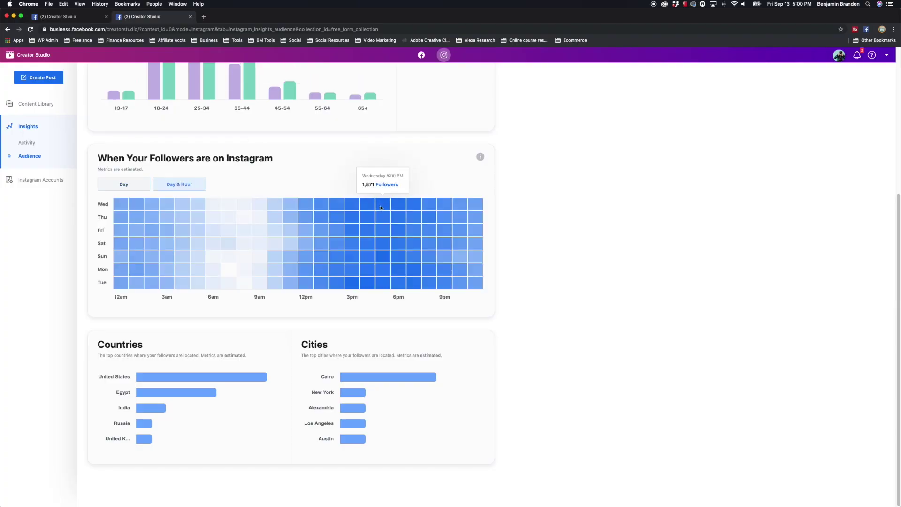
Scroll the Audience insights to the followers' day-and-hour activity heatmap
scroll(380, 208, up, 4)
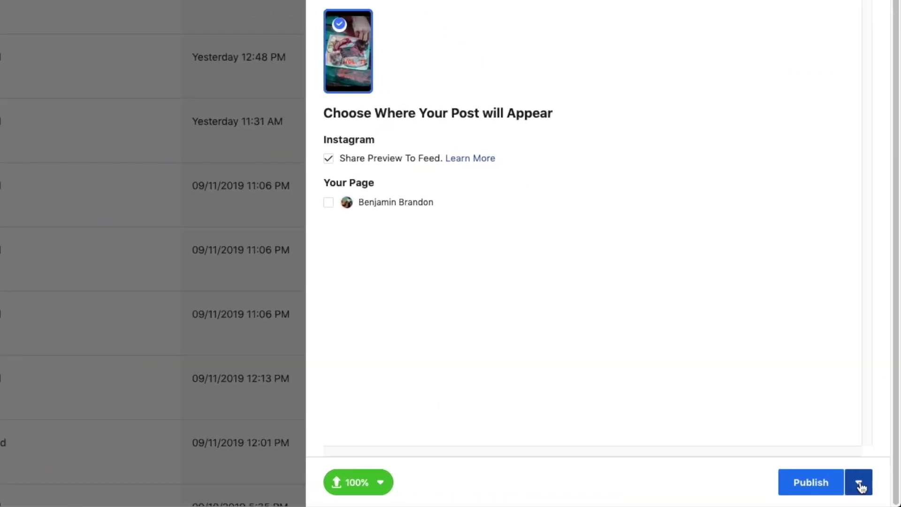
Schedule the IGTV video for September 13, 2019 at 6:00 PM
click(859, 484)
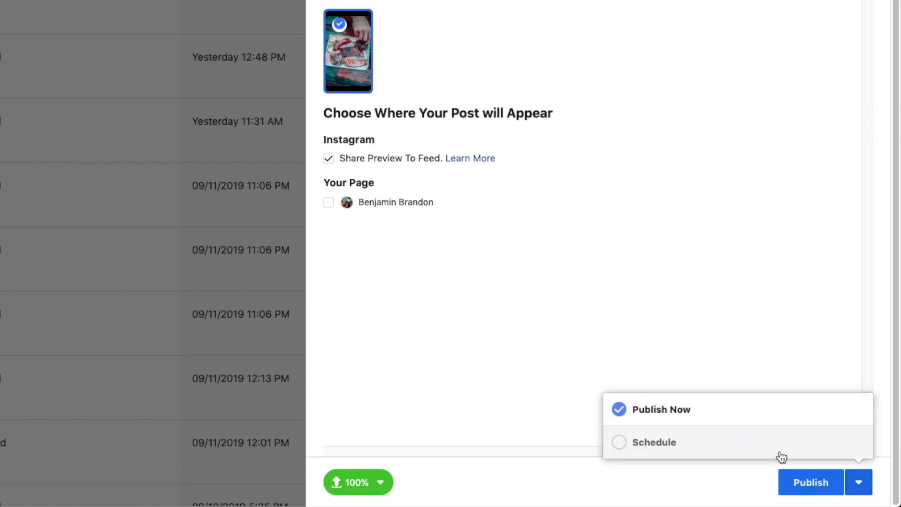
click(671, 436)
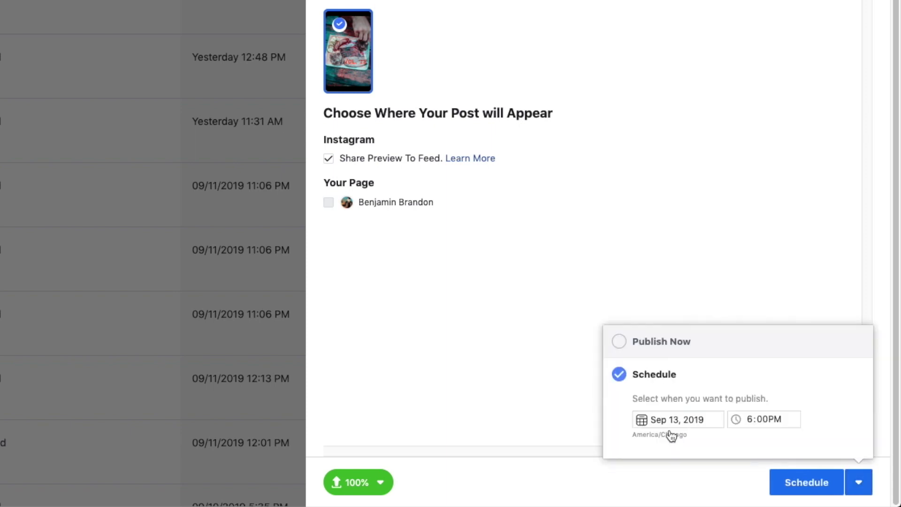
click(641, 419)
click(762, 313)
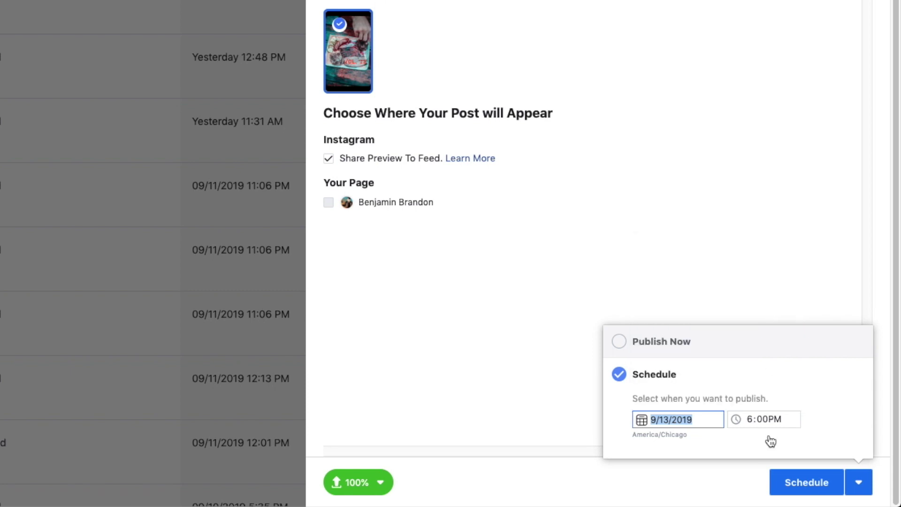
click(806, 483)
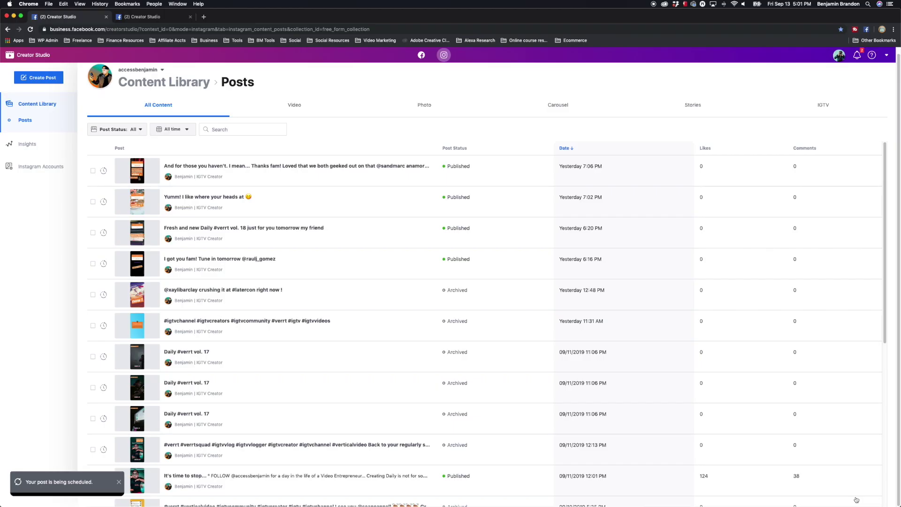